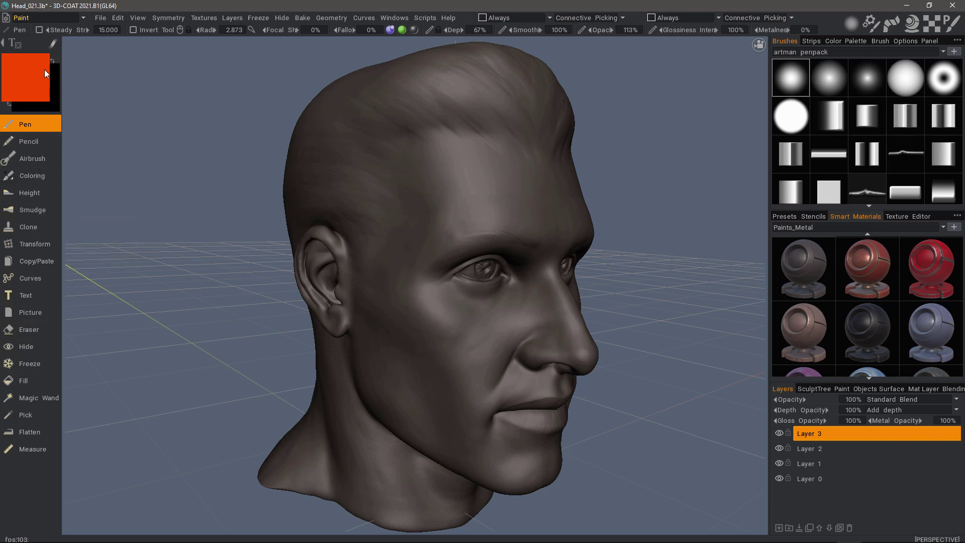
Cycle the tool list through its compact, icon-only and text-only display styles, returning it to large icons with names.
left_click(13, 46)
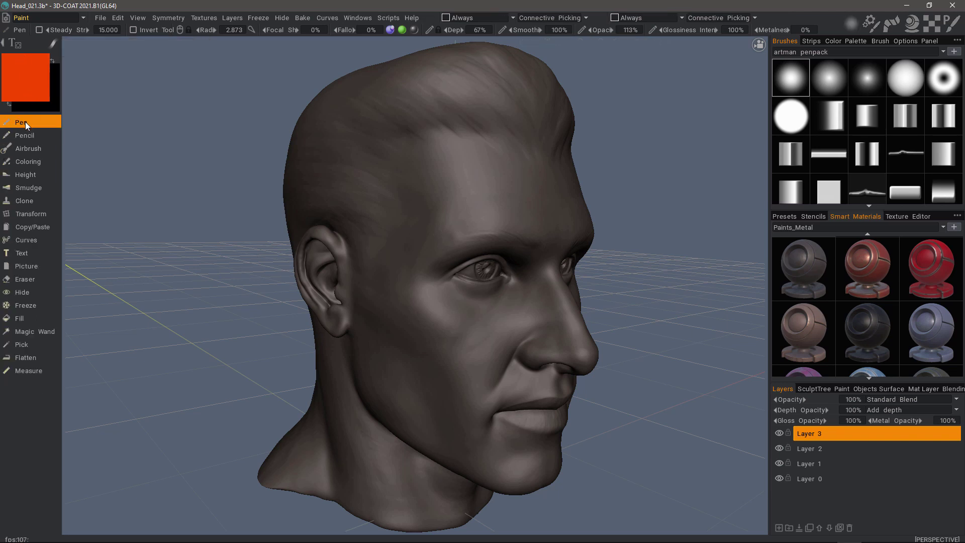
left_click(16, 46)
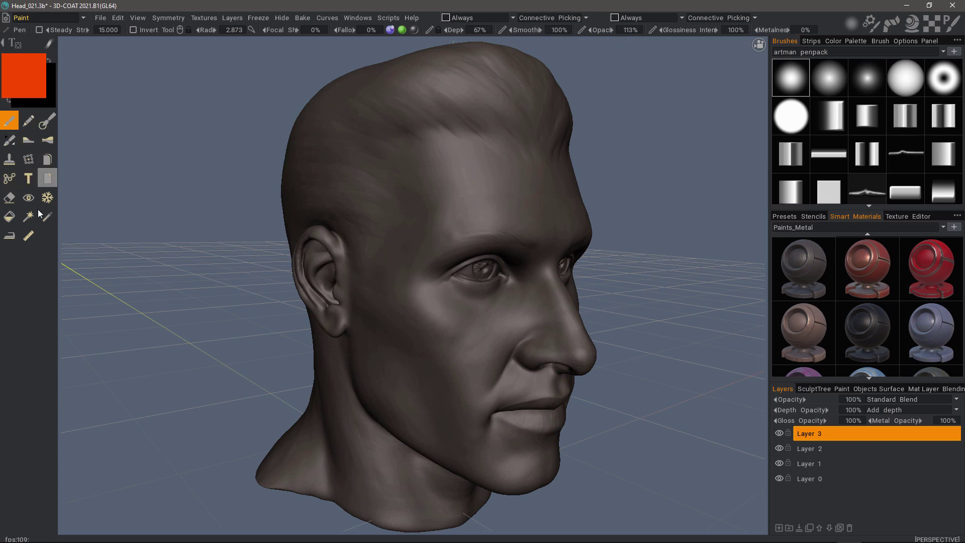
left_click(15, 46)
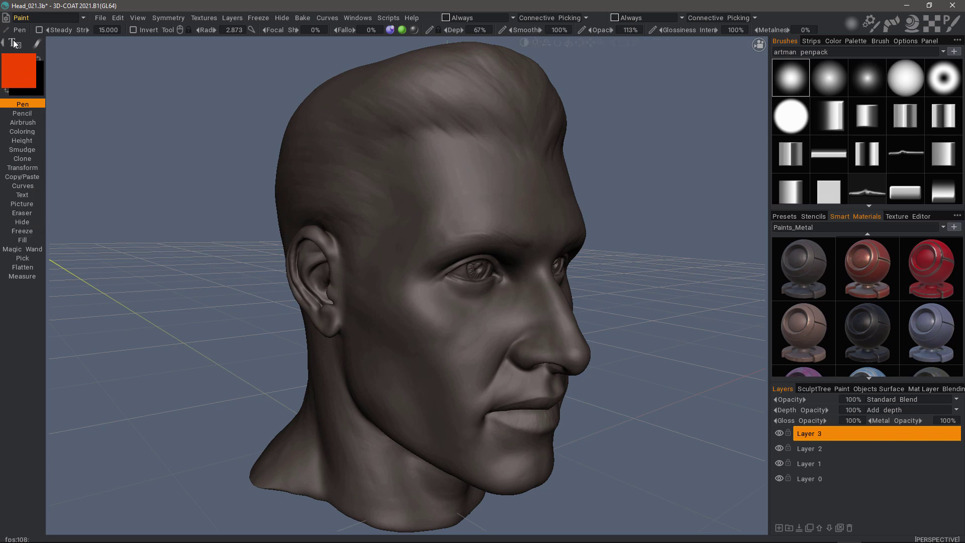
left_click(15, 44)
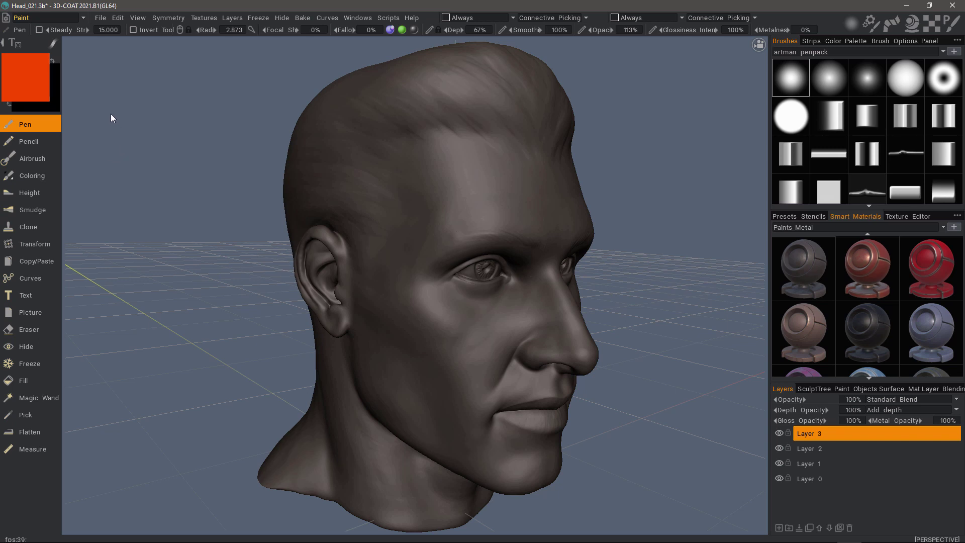
Examine the list of available rooms and their assigned hotkeys, and close it without choosing another room.
left_click(82, 18)
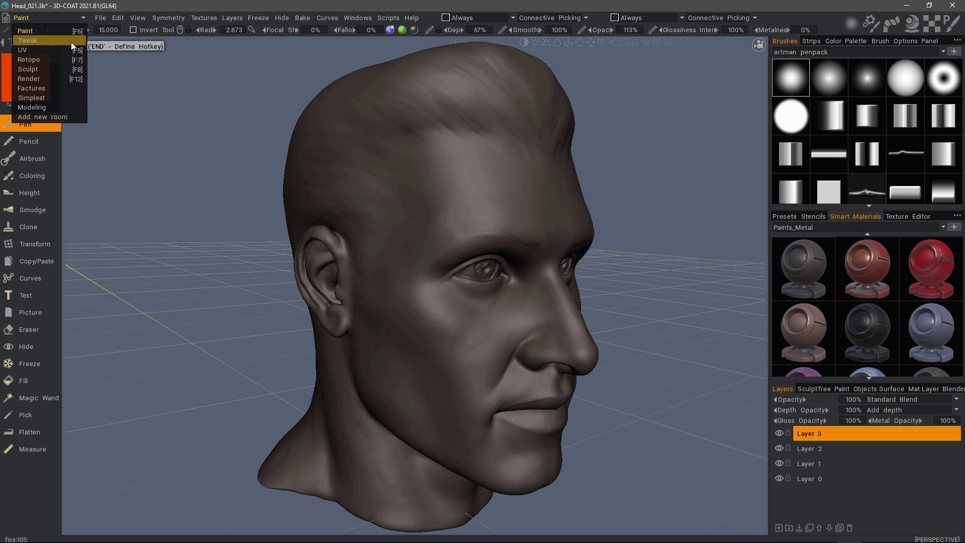
key("End")
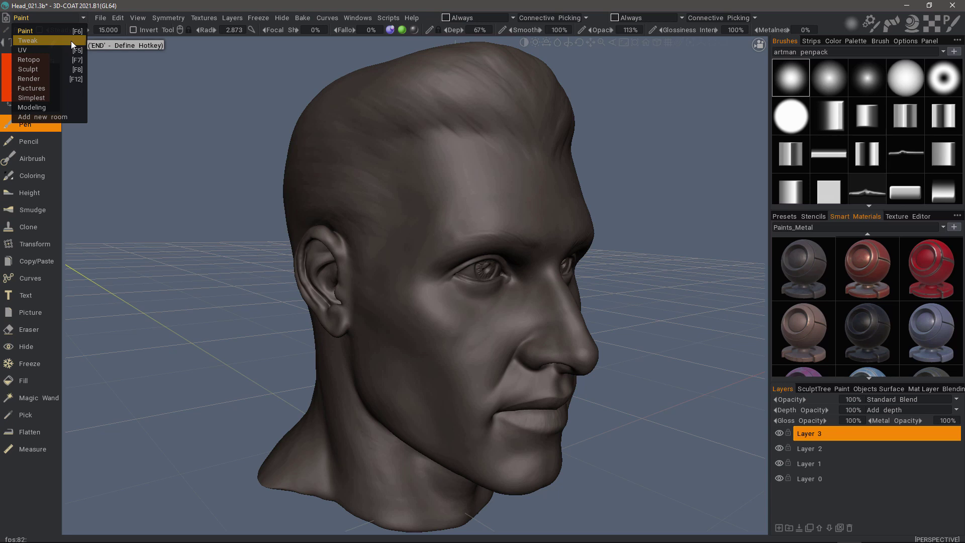
left_click(192, 181)
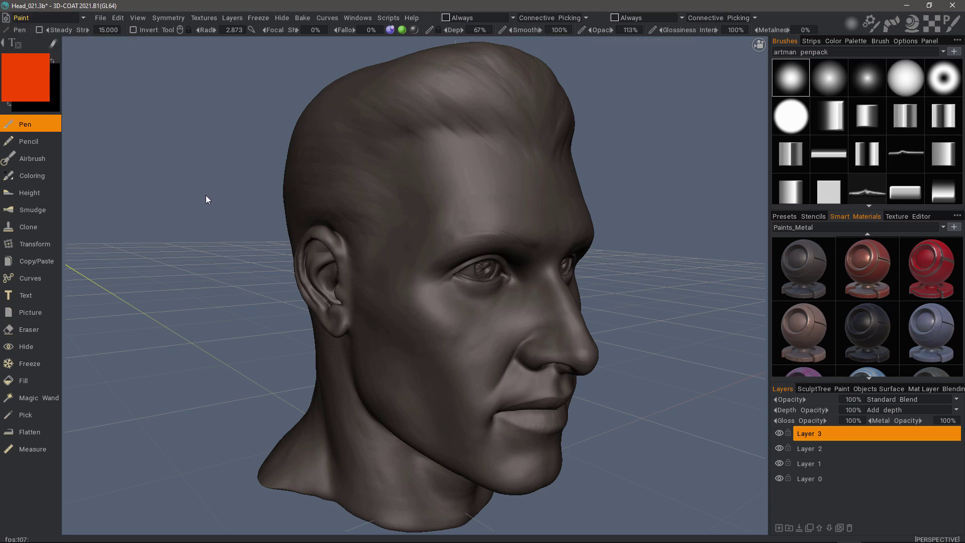
Switch between the Sculpt, Retopo, UV and Paint rooms, finishing in the Sculpt room.
key("ctrl+2")
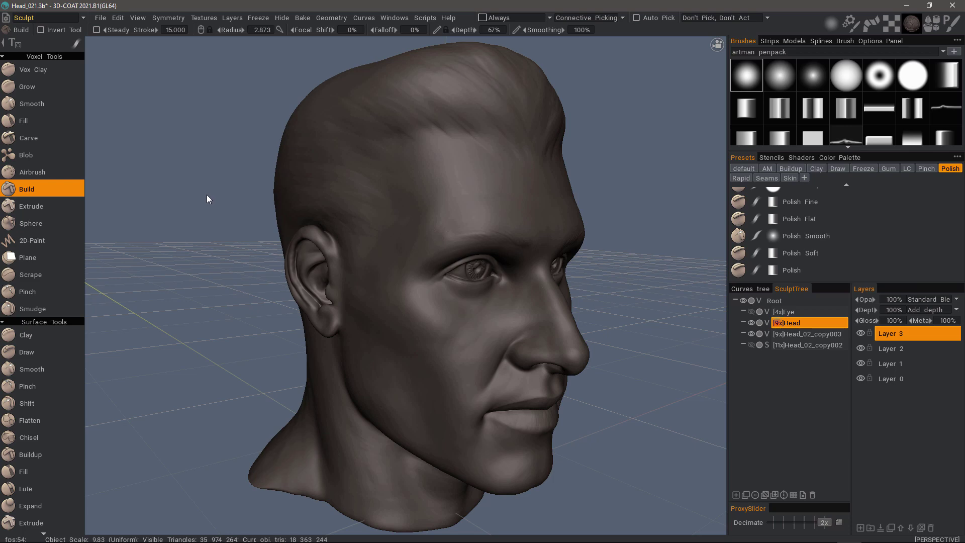
key("ctrl+3")
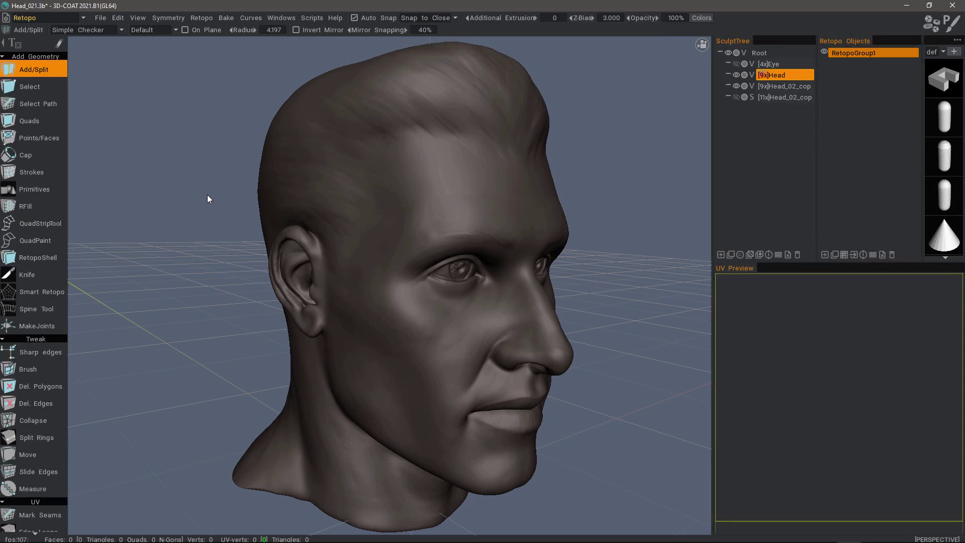
key("ctrl+1")
key("ctrl+4")
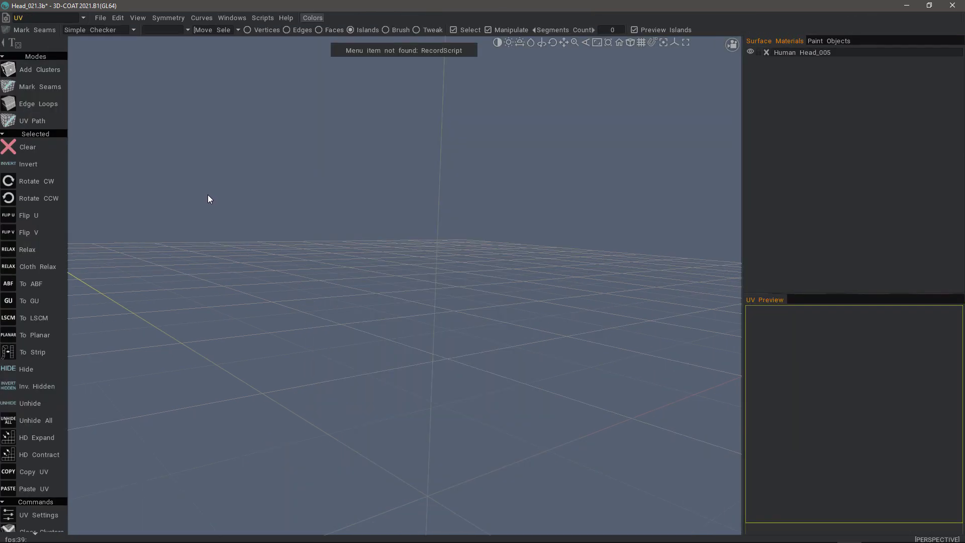
key("ctrl+1")
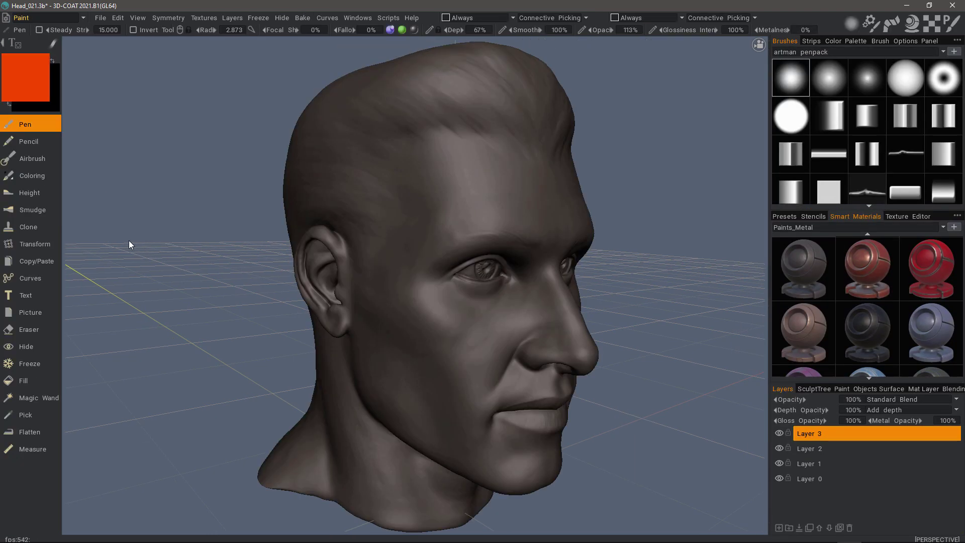
key("ctrl+3")
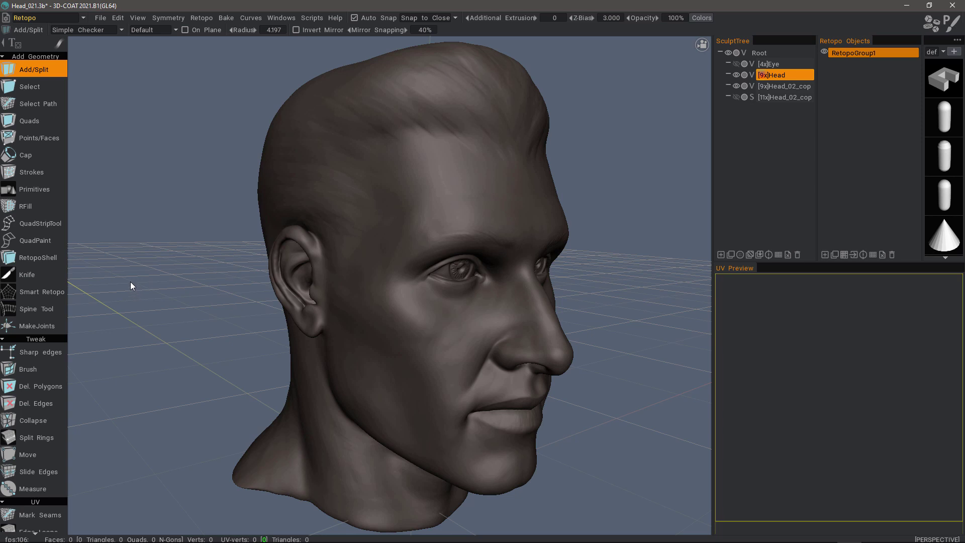
key("ctrl+2")
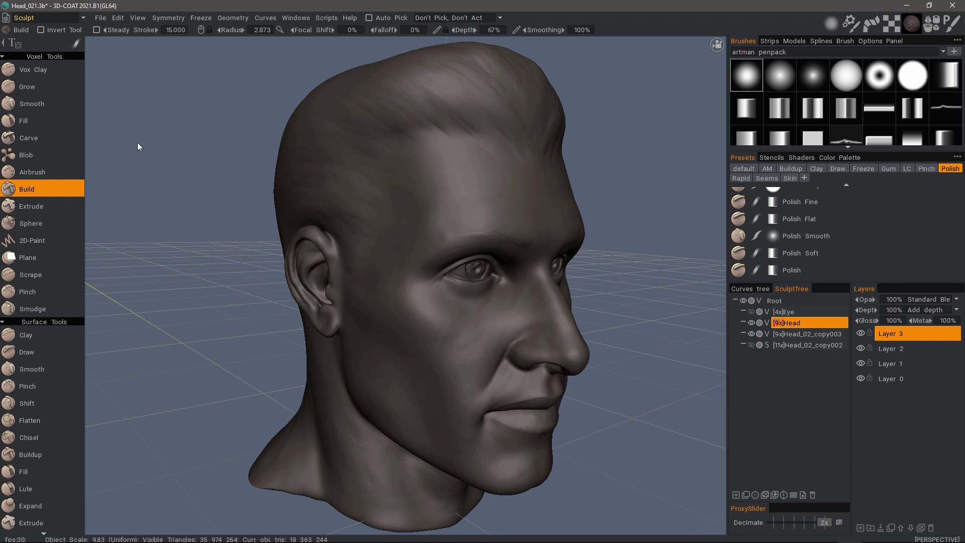
Look through the Sculpt room's tool groups, from Voxel Tools and Surface Tools to Adjust, Objects, Curves and Commands.
left_click_drag(55, 382, 67, 159)
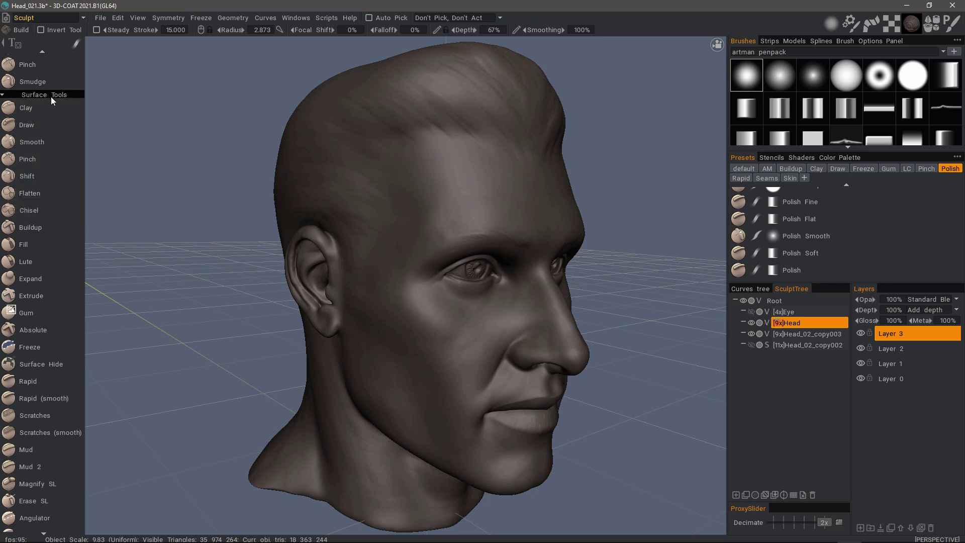
scroll(50, 454, "down", 10)
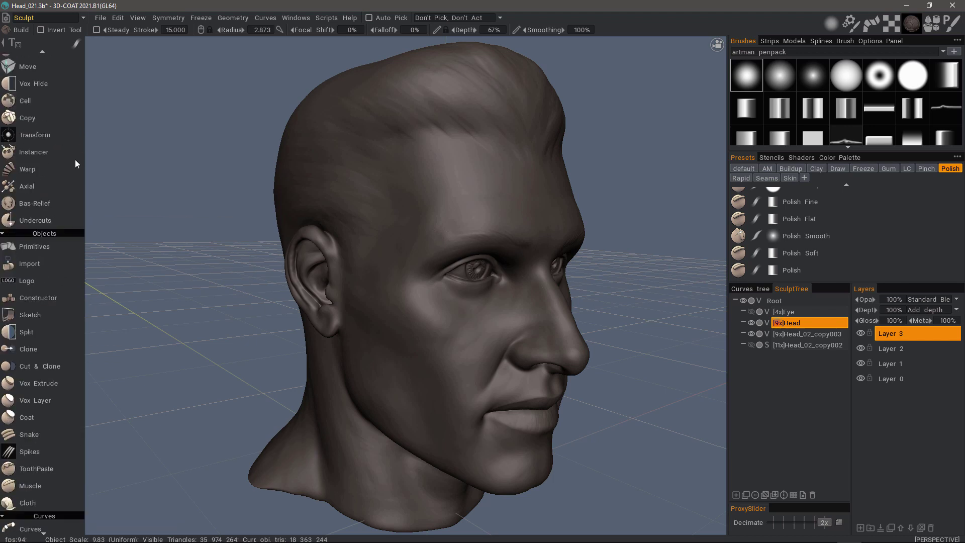
scroll(52, 335, "down", 5)
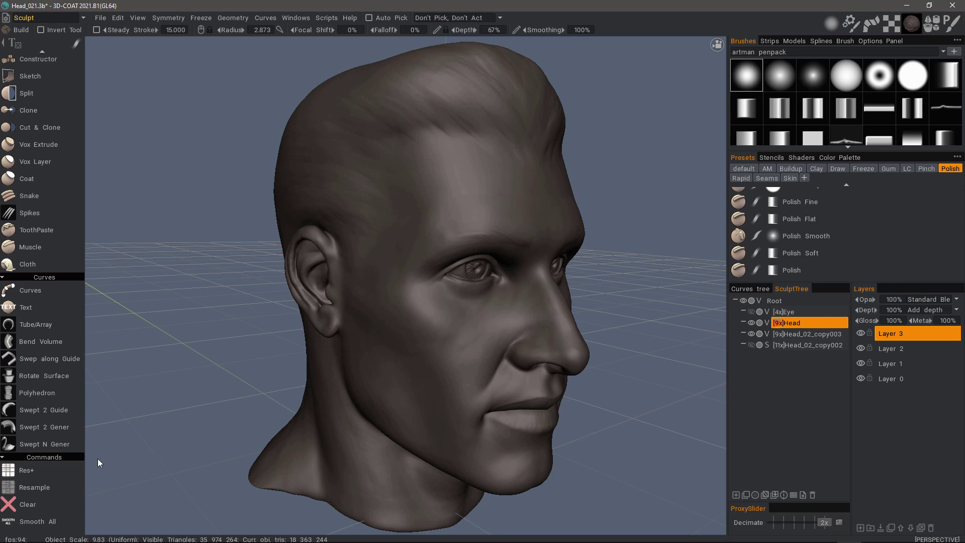
scroll(53, 348, "up", 15)
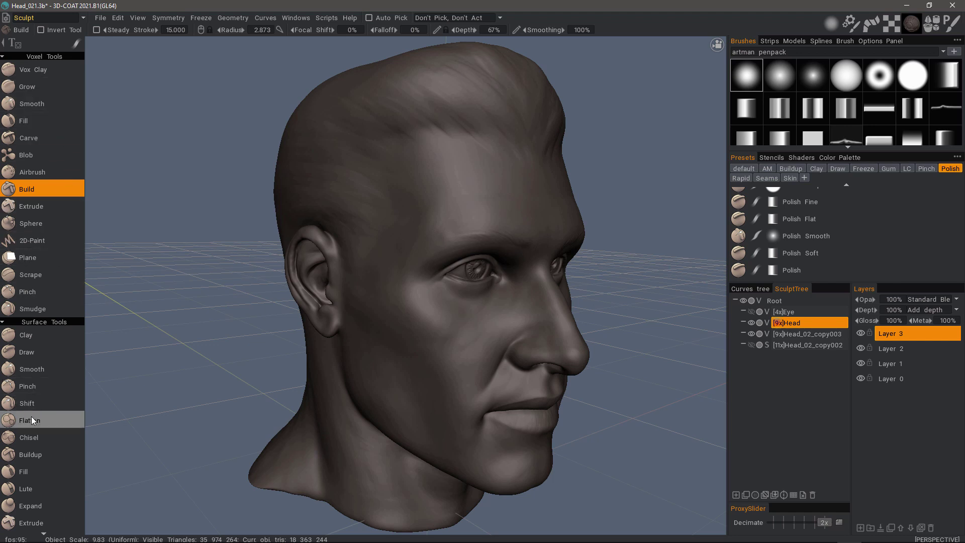
scroll(73, 258, "down", 8)
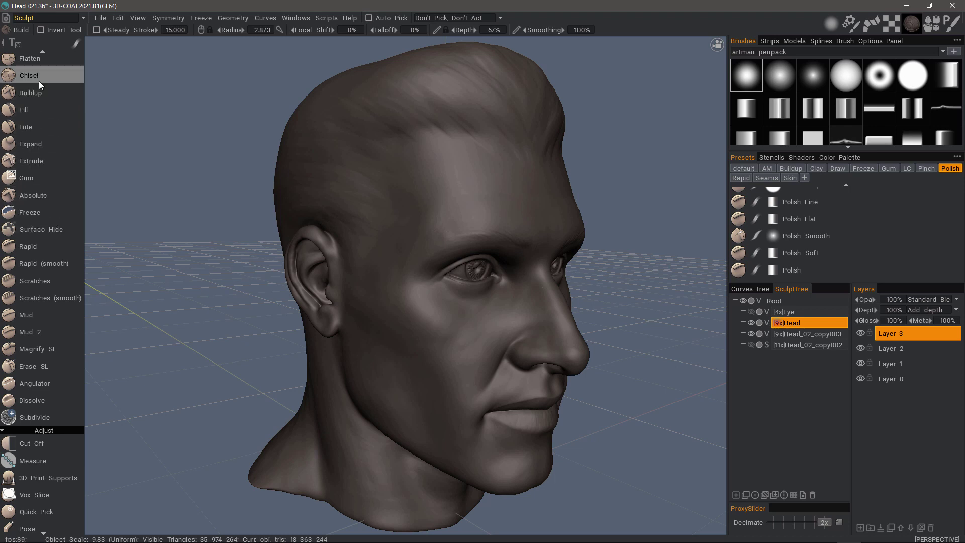
scroll(52, 101, "up", 3)
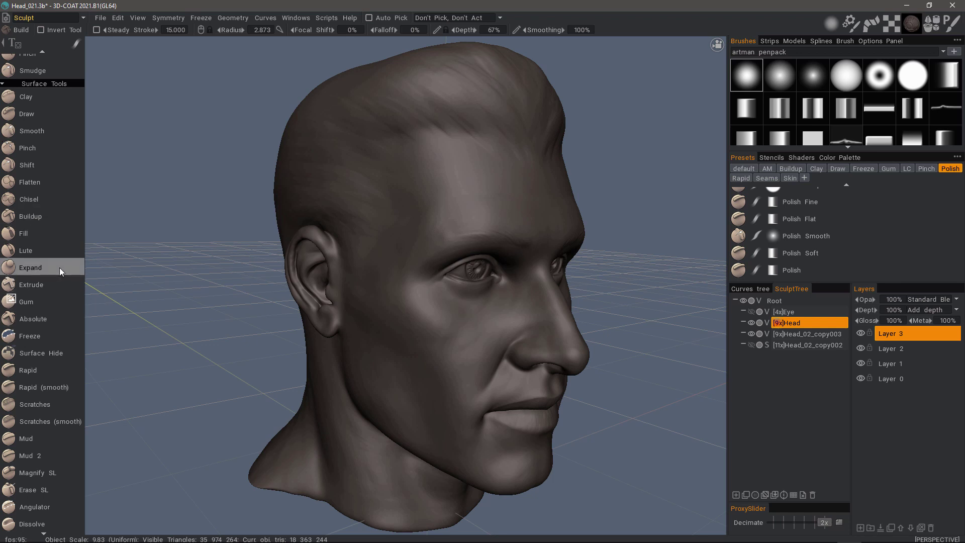
scroll(61, 162, "up", 5)
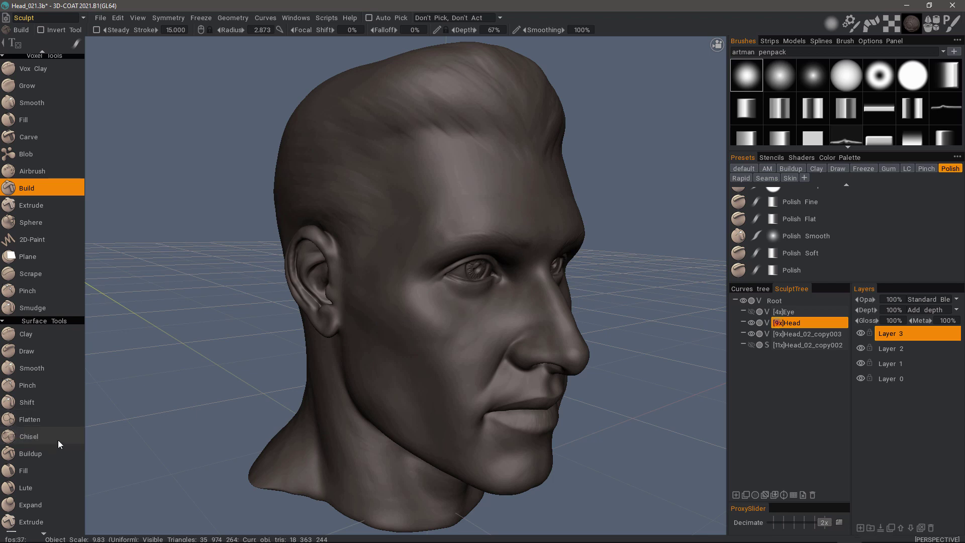
scroll(58, 440, "down", 5)
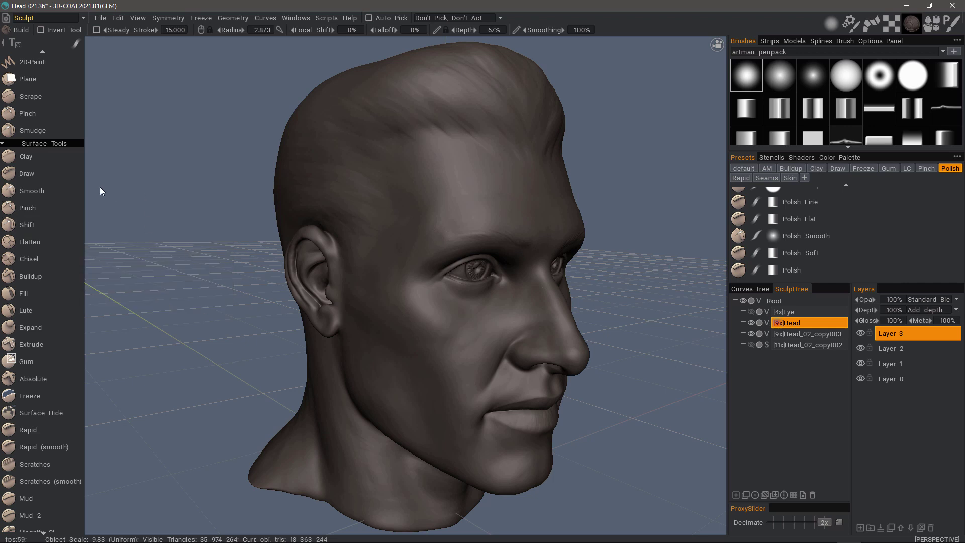
Sculpt curved wrinkle strokes on the right side of the man's forehead with the Build voxel tool, with Layer 3 active.
left_click(893, 334)
scroll(59, 186, "up", 5)
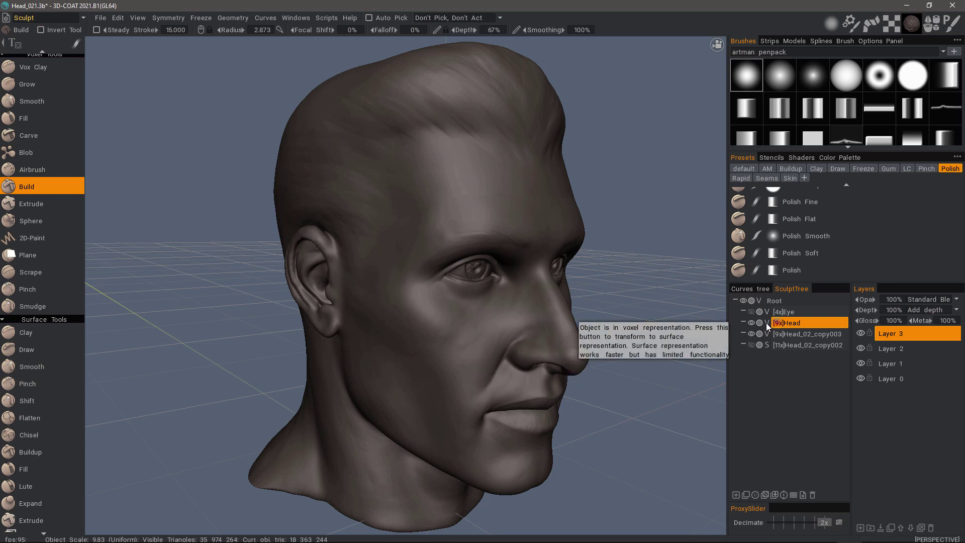
left_click(895, 334)
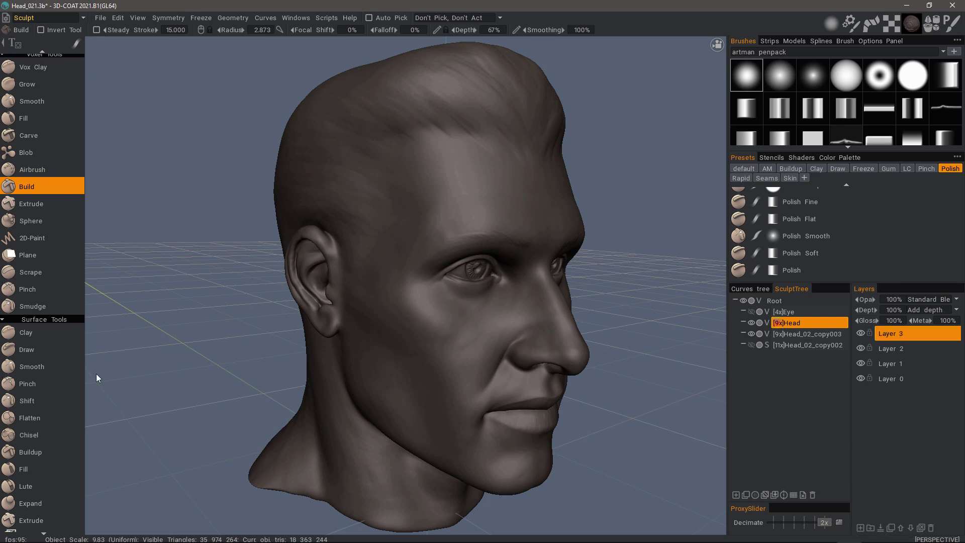
left_click(890, 334)
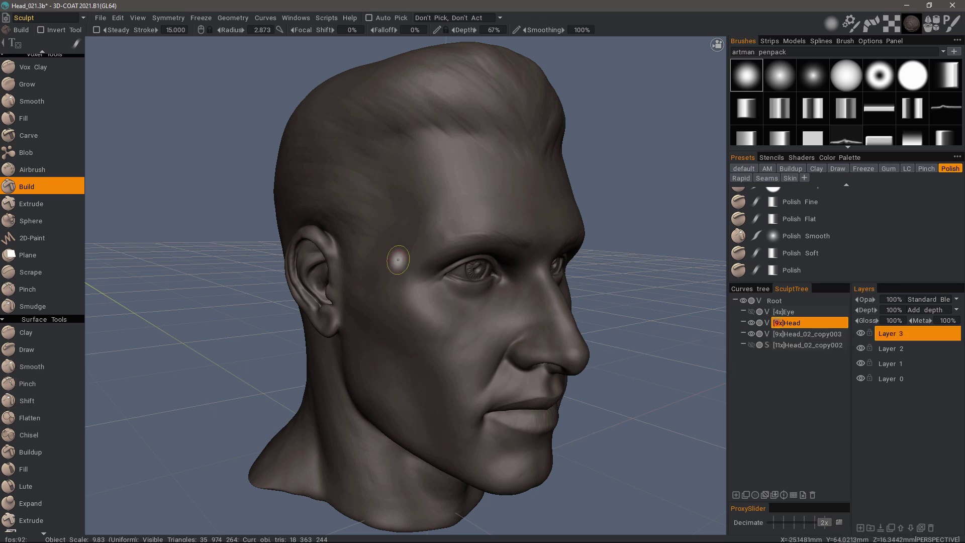
right_click_drag(470, 237, 322, 237)
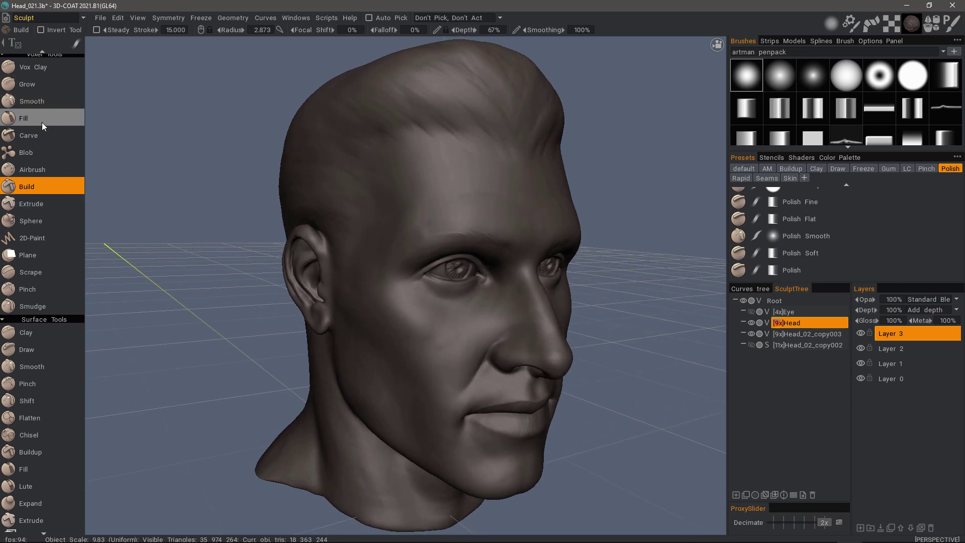
right_click_drag(467, 216, 437, 211)
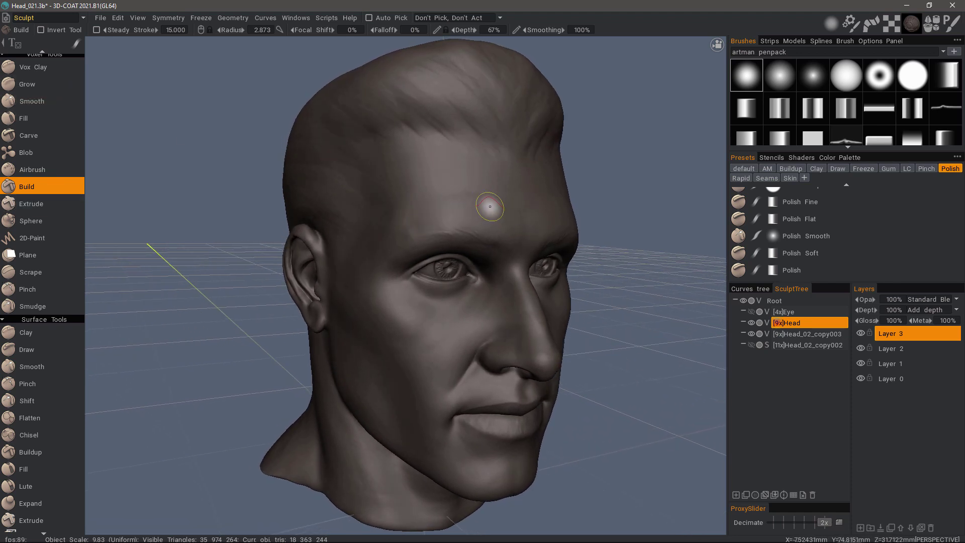
mouse_move(402, 200)
left_mouse_down()
mouse_move(494, 200)
mouse_move(427, 203)
mouse_move(481, 205)
mouse_move(402, 216)
left_mouse_up()
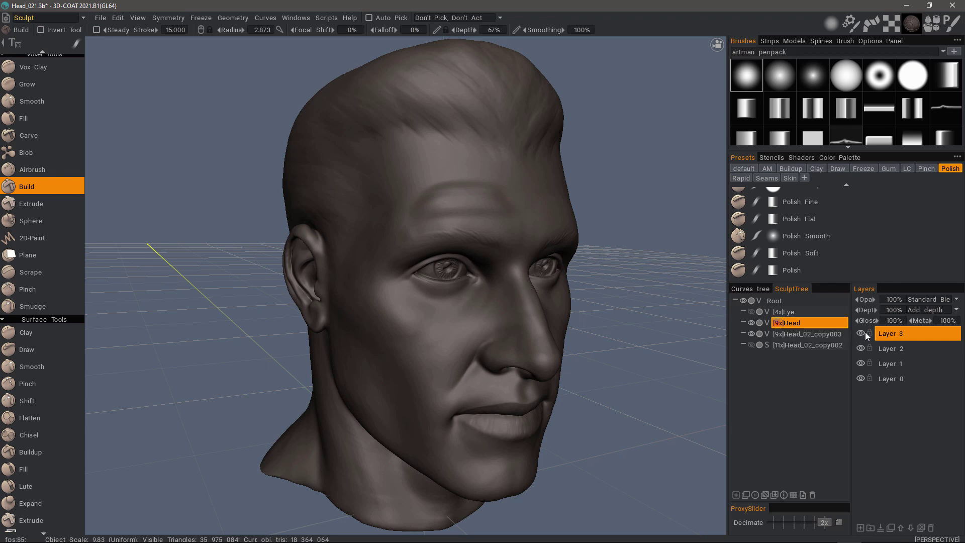
Choose the Clay surface tool and load the Clay Soft preset from the Clay preset group.
left_click(53, 332)
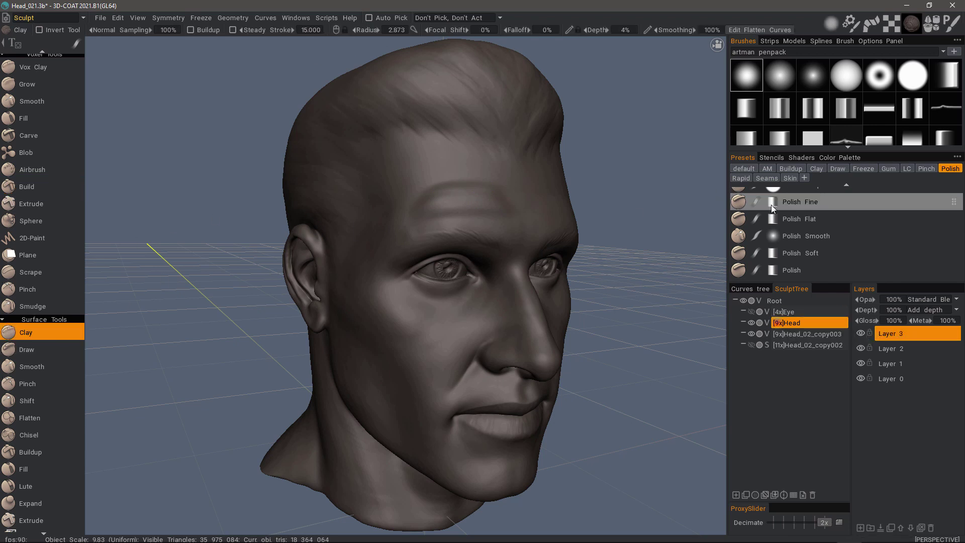
left_click(817, 169)
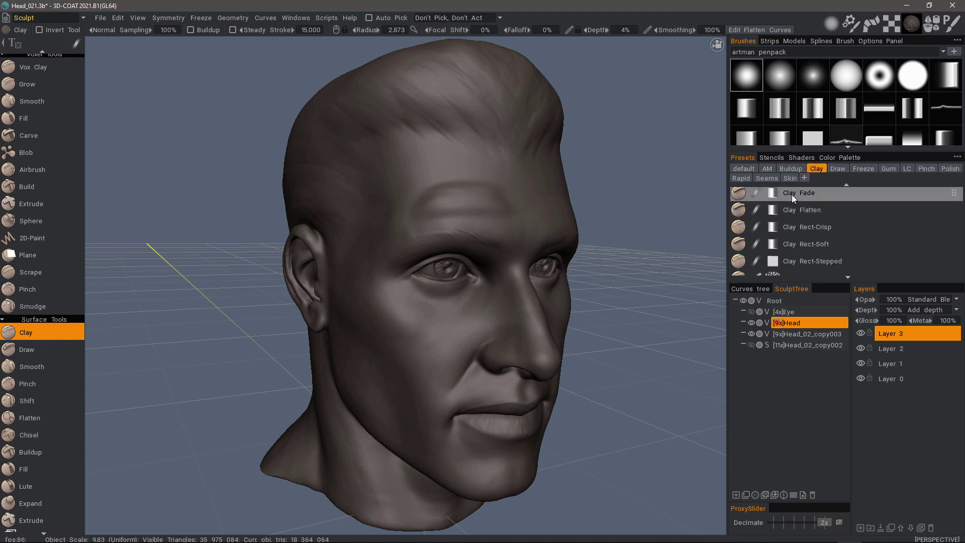
scroll(805, 228, "down", 2)
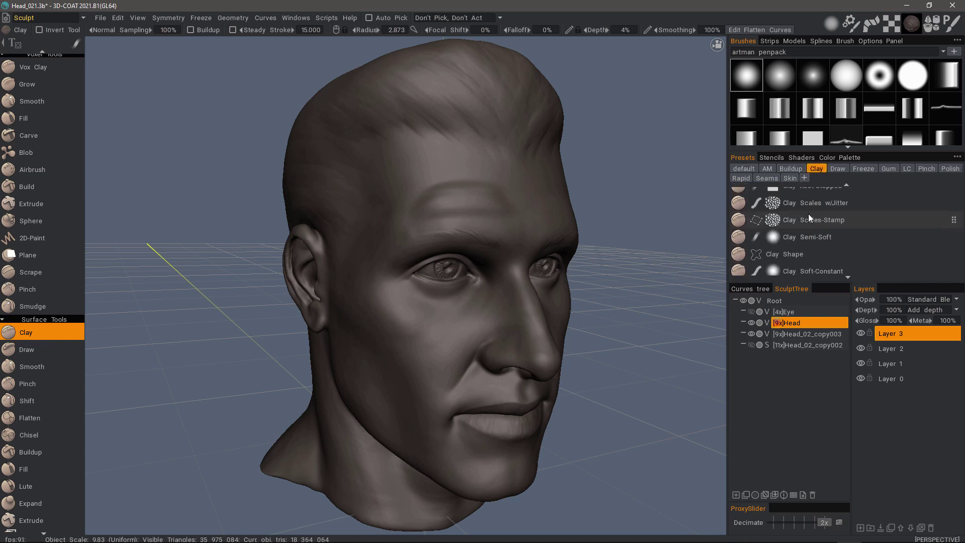
scroll(806, 222, "down", 5)
left_click(803, 240)
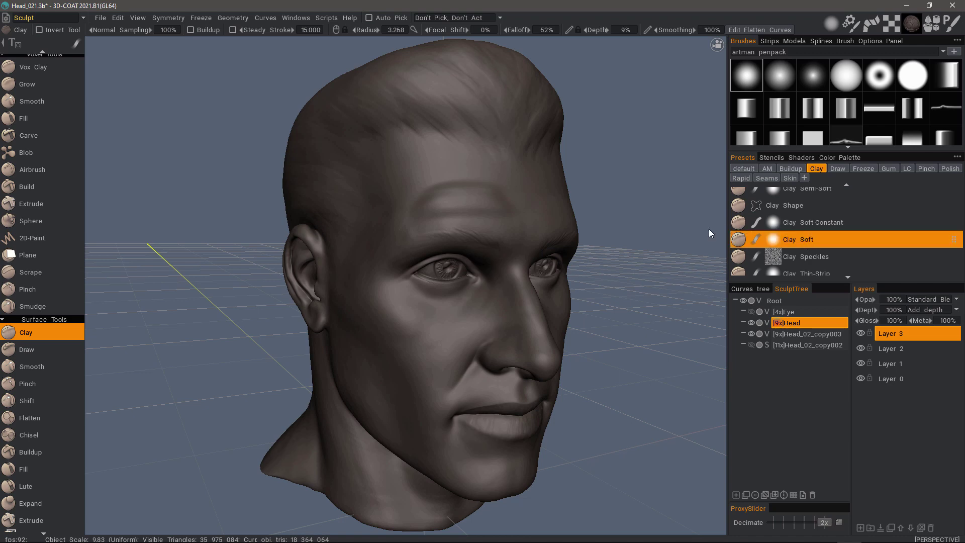
Sculpt a looping Clay stroke on the left side of the man's forehead, and hide and reshow Layer 3 to compare.
key("KP_1")
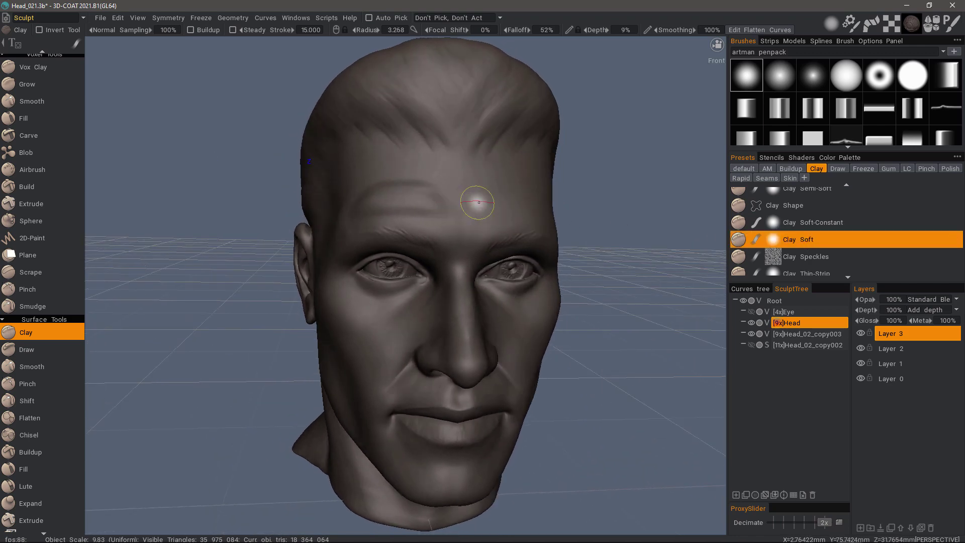
mouse_move(446, 207)
left_mouse_down()
mouse_move(496, 210)
mouse_move(410, 209)
mouse_move(483, 201)
left_mouse_up()
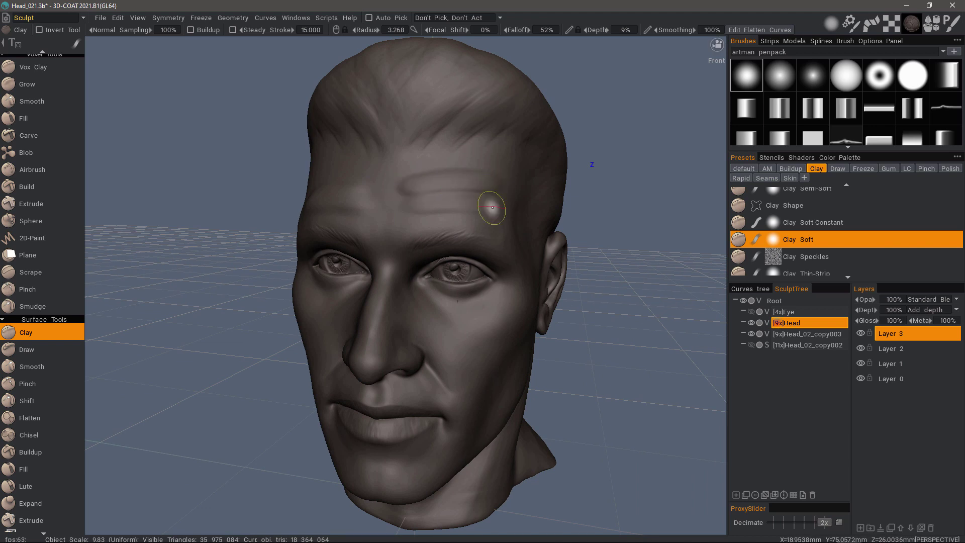
left_click(861, 332)
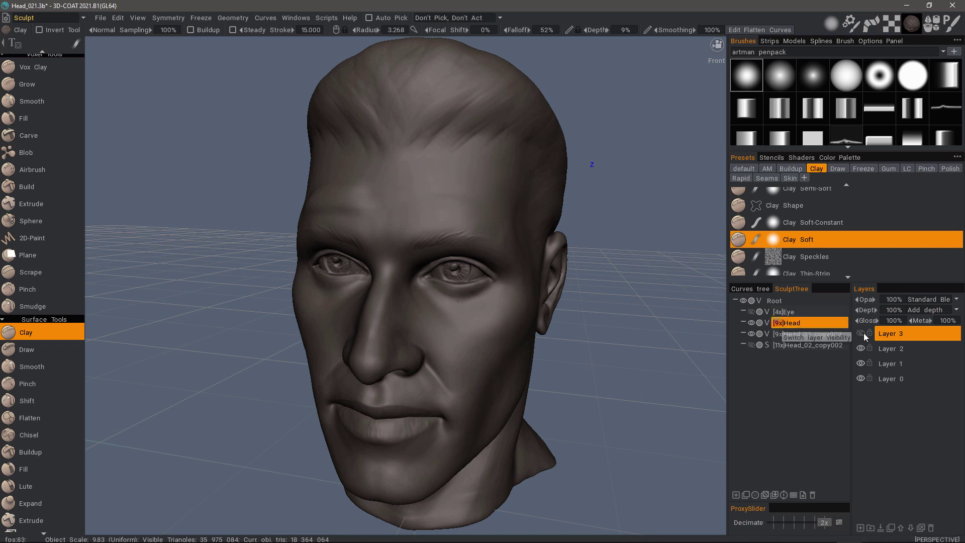
left_click(863, 333)
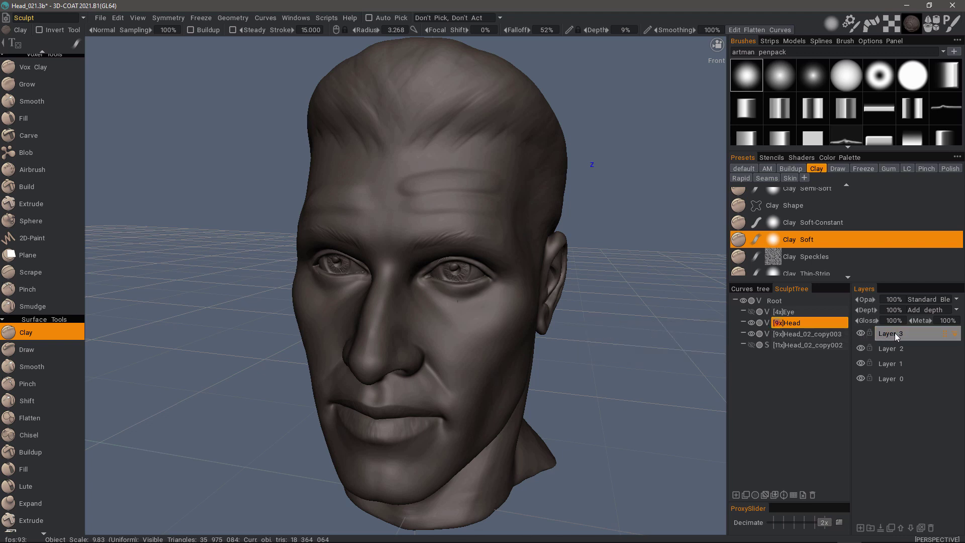
Vary Layer 3's depth strength to compare the sculpted forehead strokes, ending at 104%.
left_click_drag(867, 310, 841, 312)
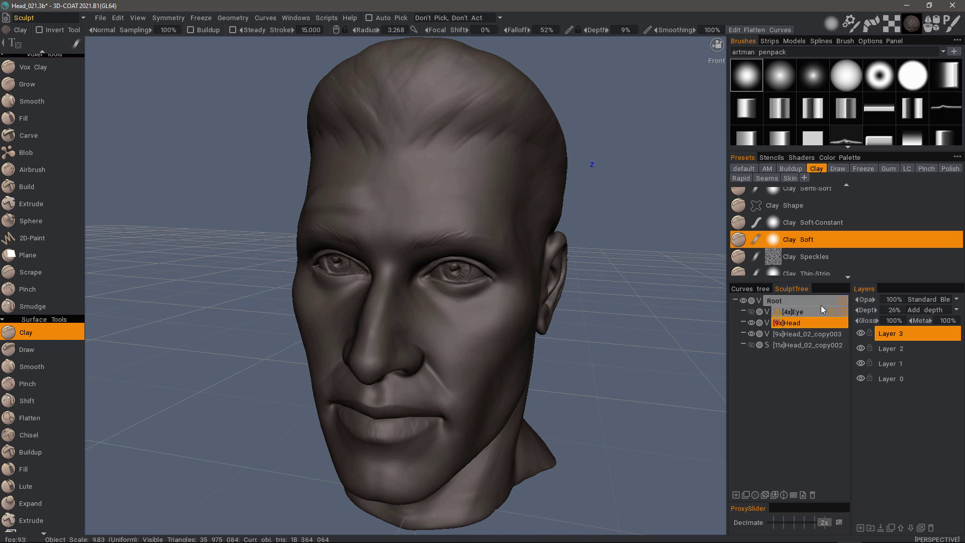
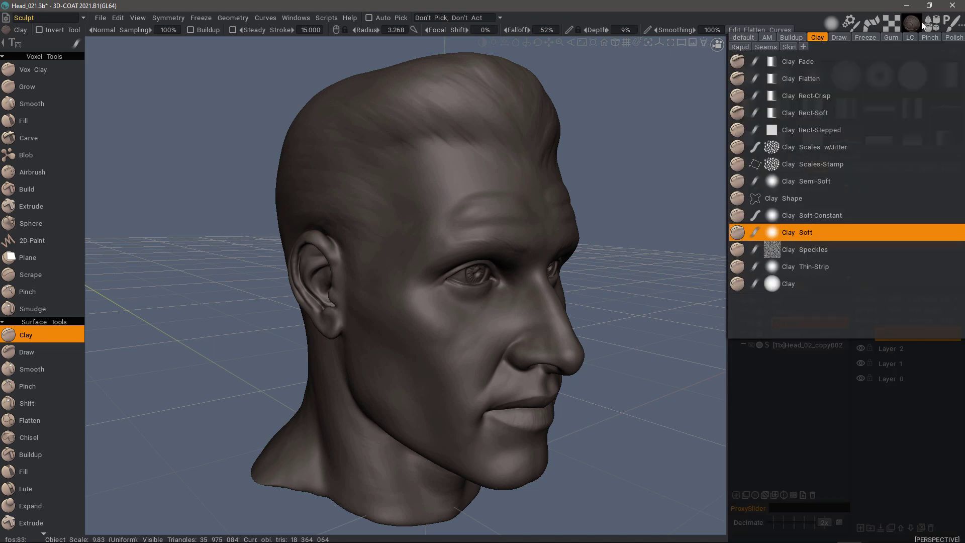
Examine the quick-access pop-up libraries for shaders and stencils.
left_click(911, 24)
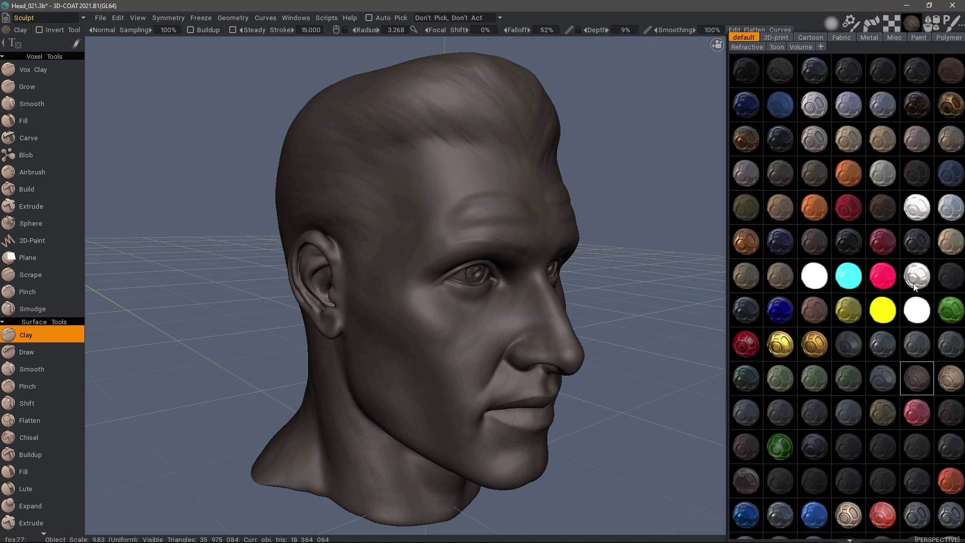
left_click(895, 26)
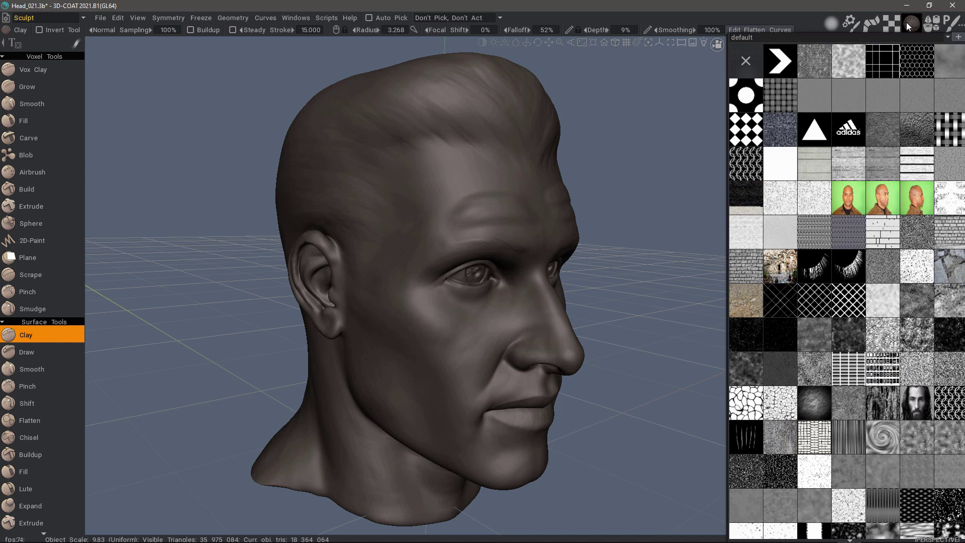
left_click(910, 23)
left_click(893, 26)
left_click(909, 23)
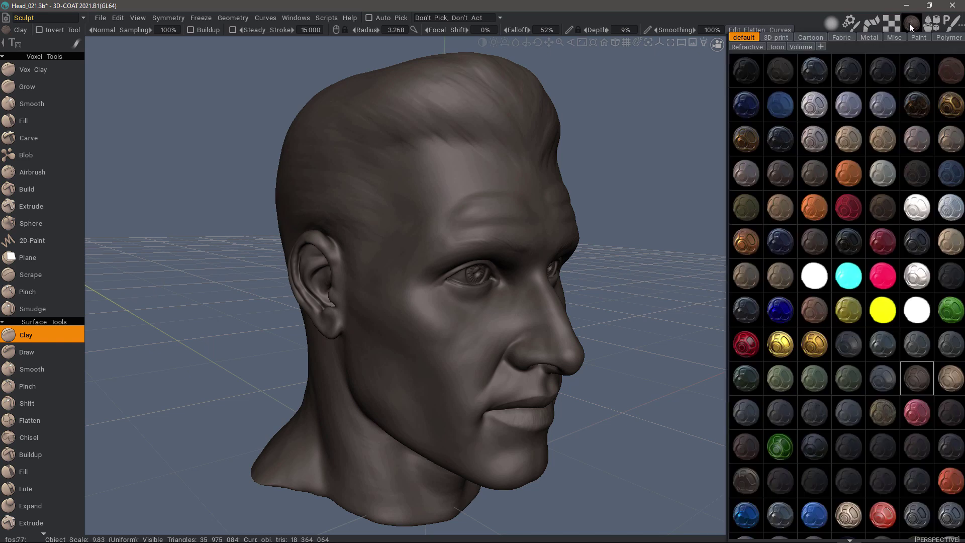
left_click(910, 23)
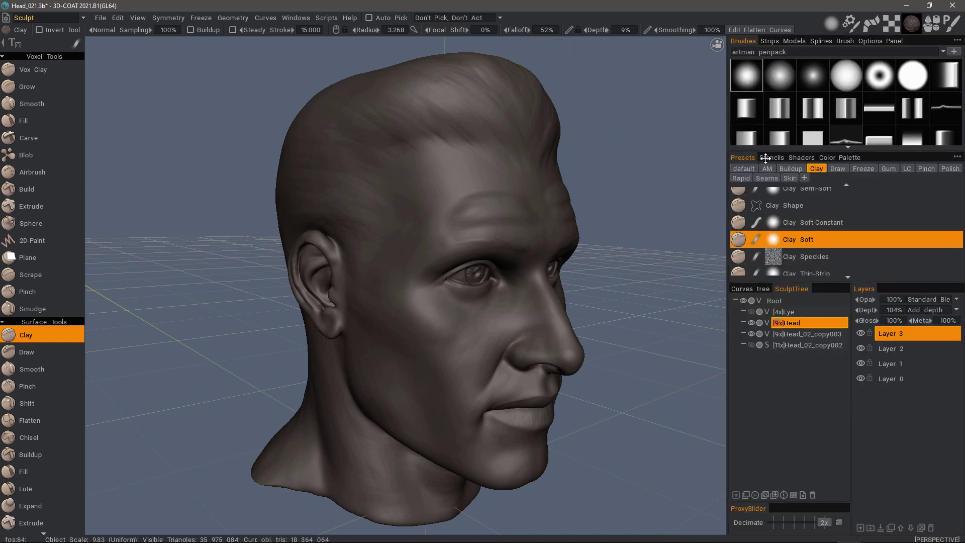
Show the docked Shaders library, browse its default group, and compare it with the quick-access pop-up libraries.
left_click(799, 157)
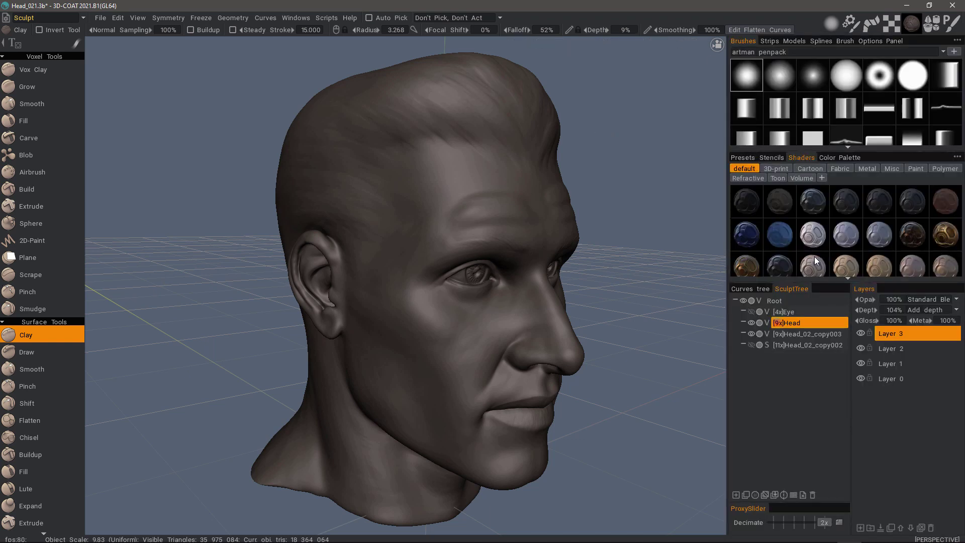
scroll(813, 251, "down", 5)
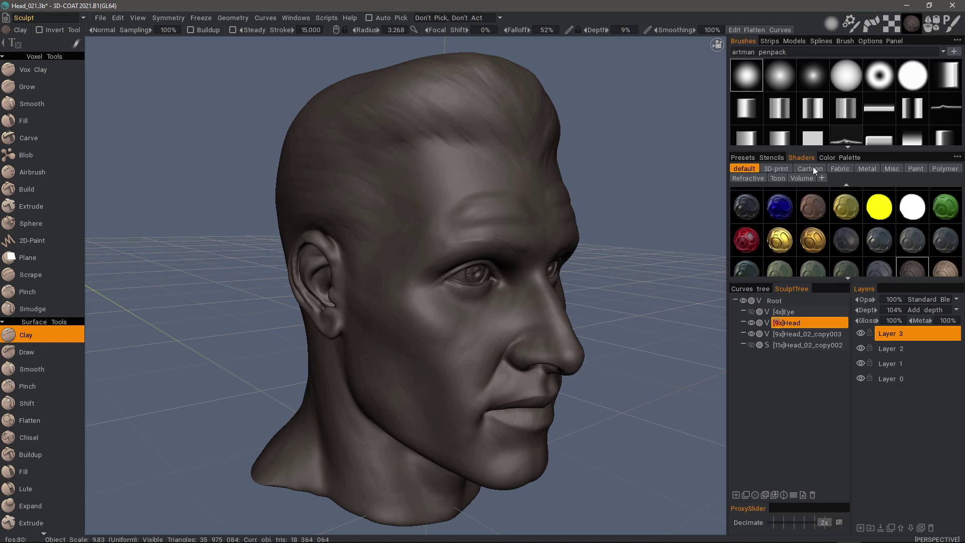
left_click(913, 25)
left_click(910, 24)
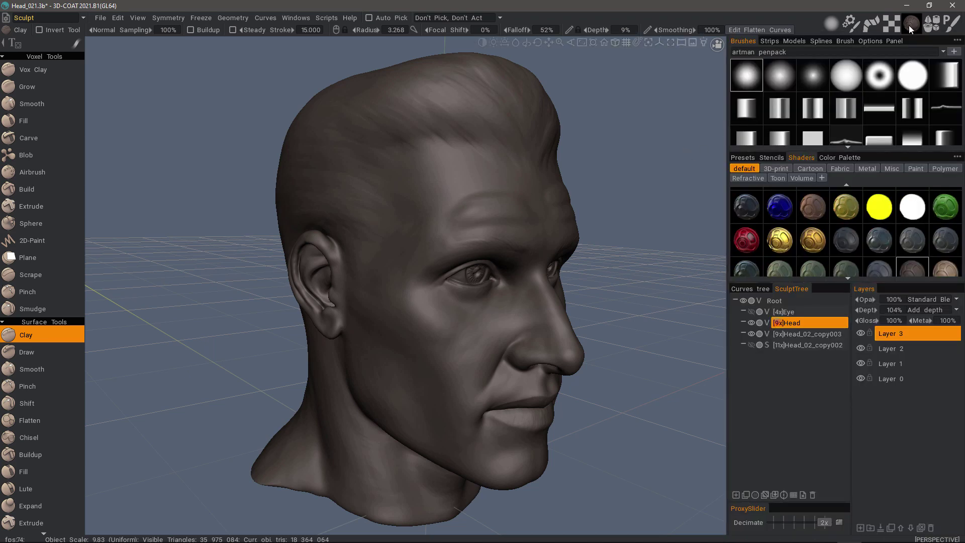
left_click(912, 24)
mouse_move(833, 24)
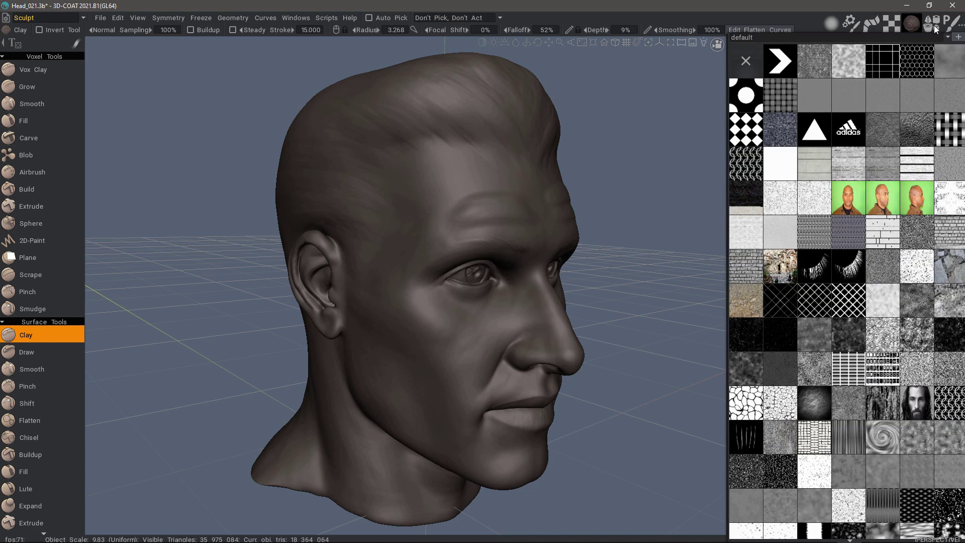
mouse_move(928, 29)
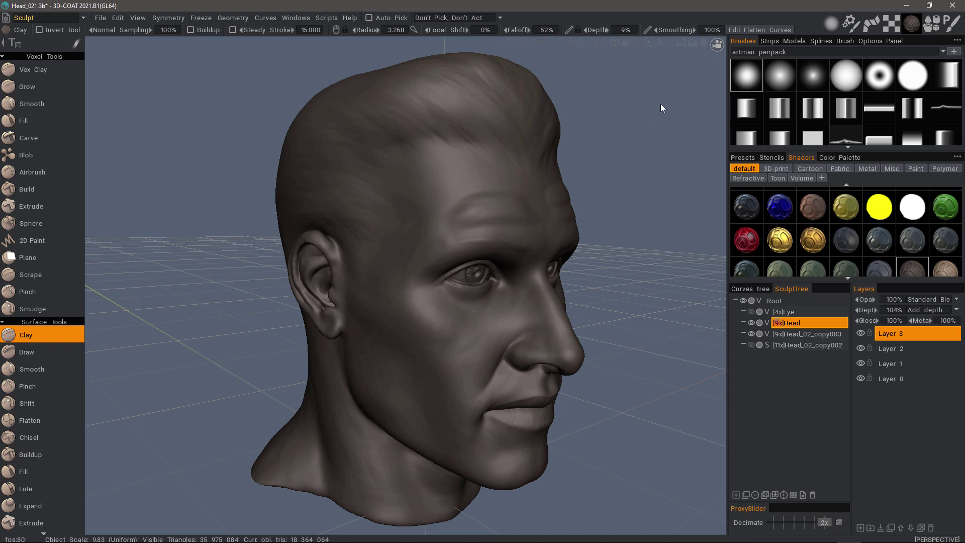
Open the viewport's camera options to examine the navigation, background, snapping and view settings.
left_click(718, 46)
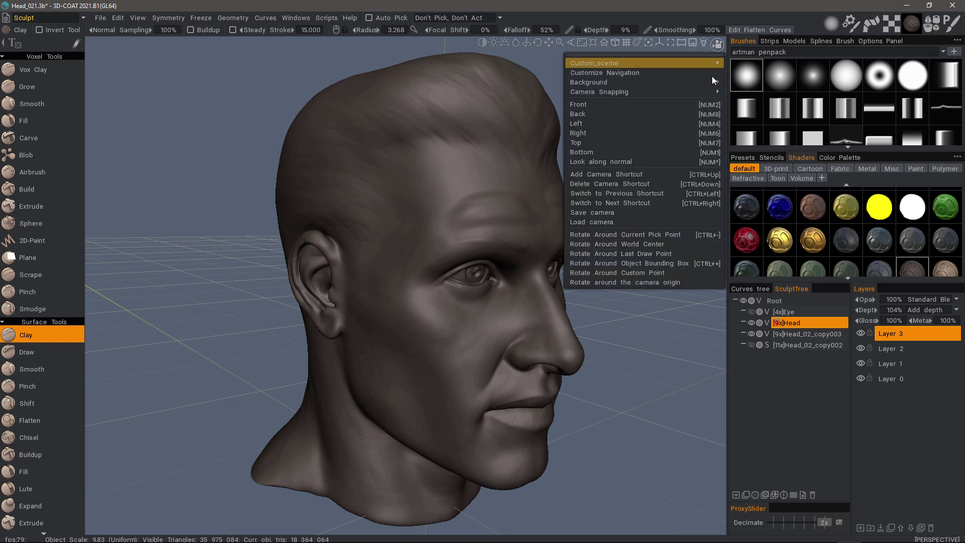